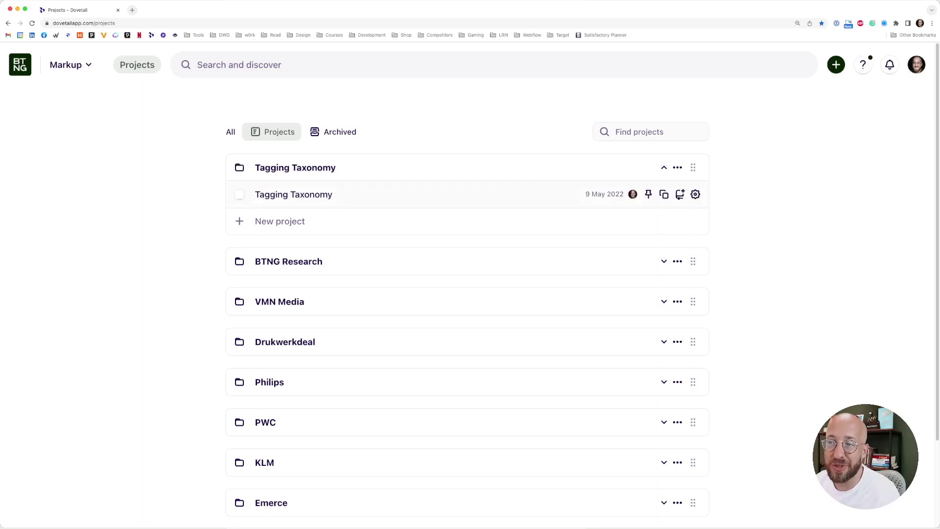
Open the Tagging Taxonomy project's Example Data Item interview note and select a passage to try tagging it.
click(294, 194)
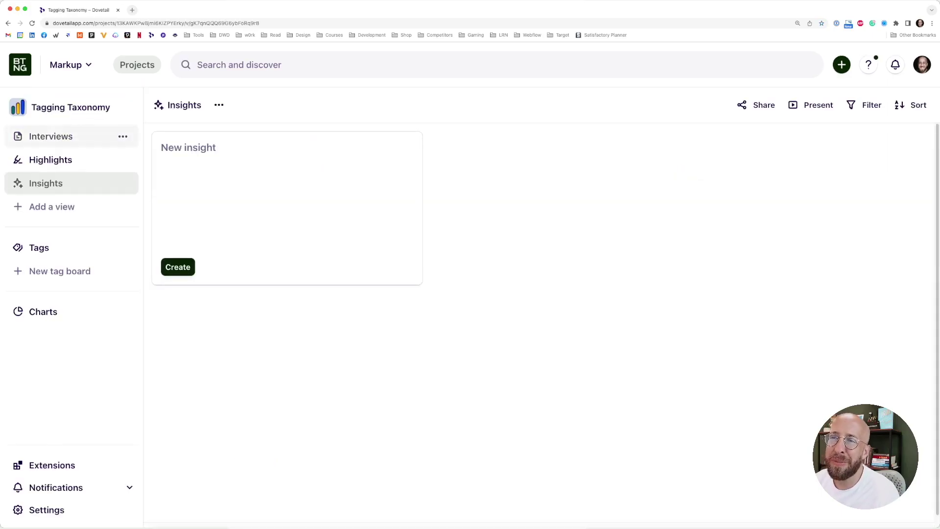
click(51, 136)
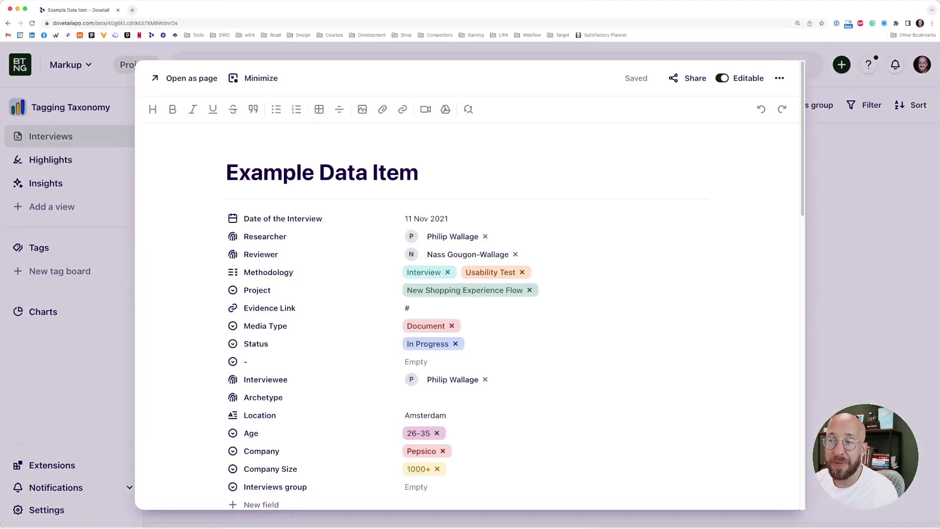
scroll(406, 316, down, 10)
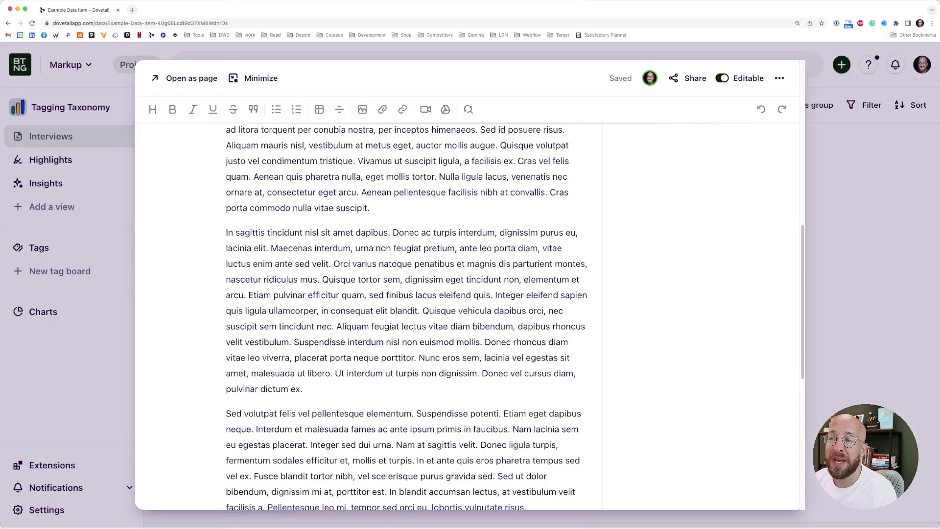
drag(393, 233, 330, 264)
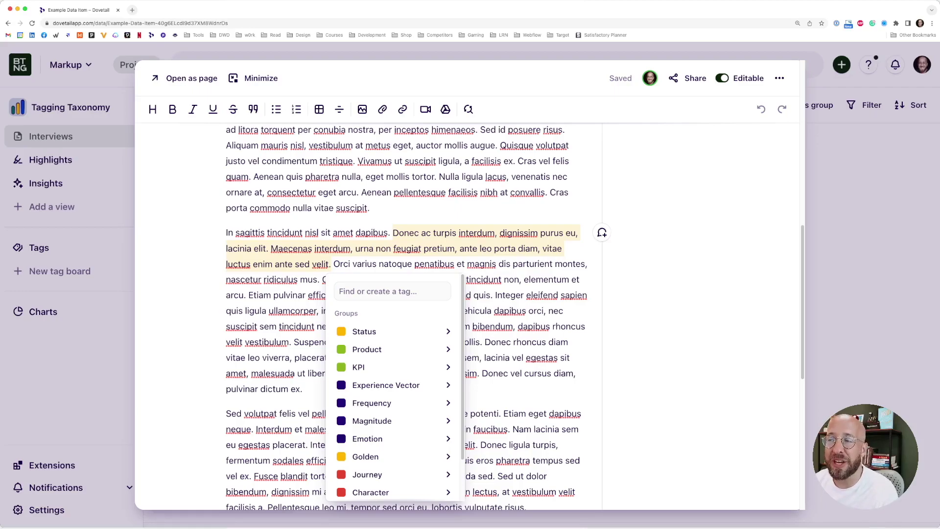
key(Escape)
key(Escape)
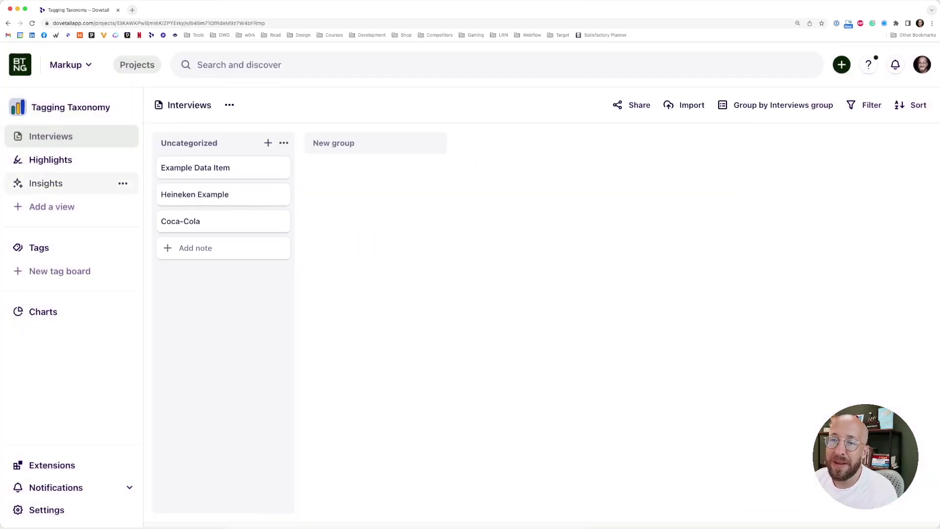
Pass through the project's Highlights and Insights views to reach its Tags board.
click(50, 160)
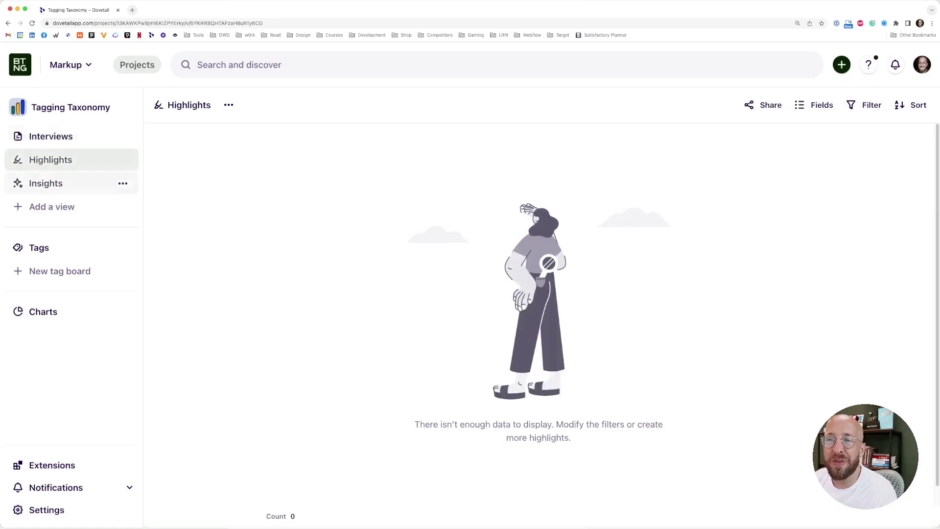
click(45, 183)
click(39, 248)
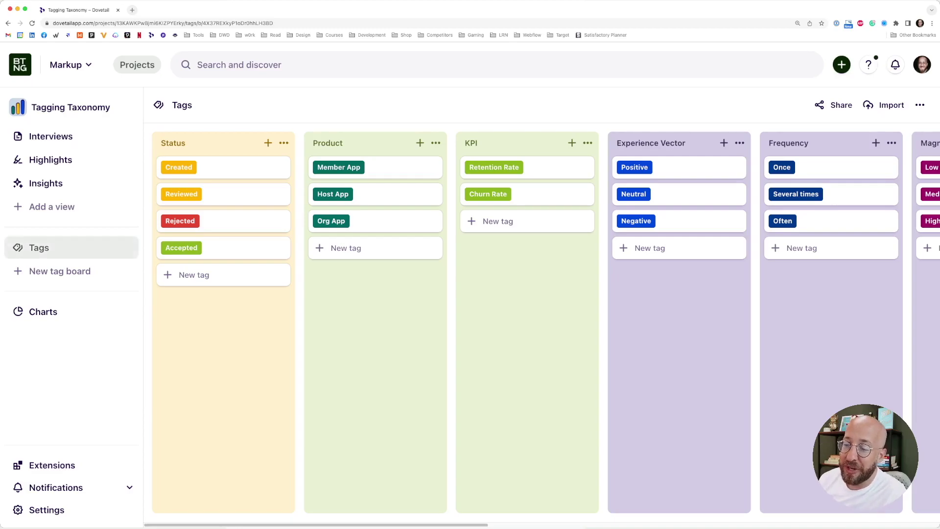
scroll(541, 322, right, 5)
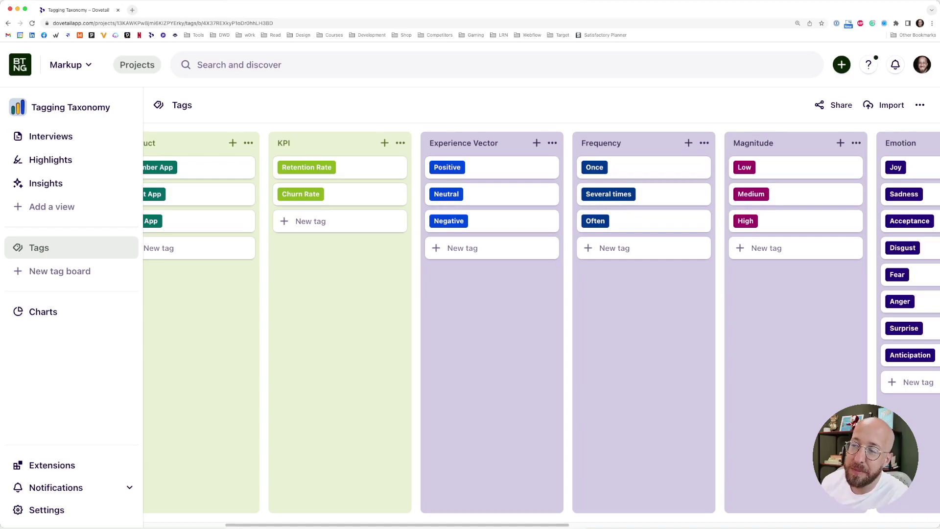
scroll(538, 323, right, 5)
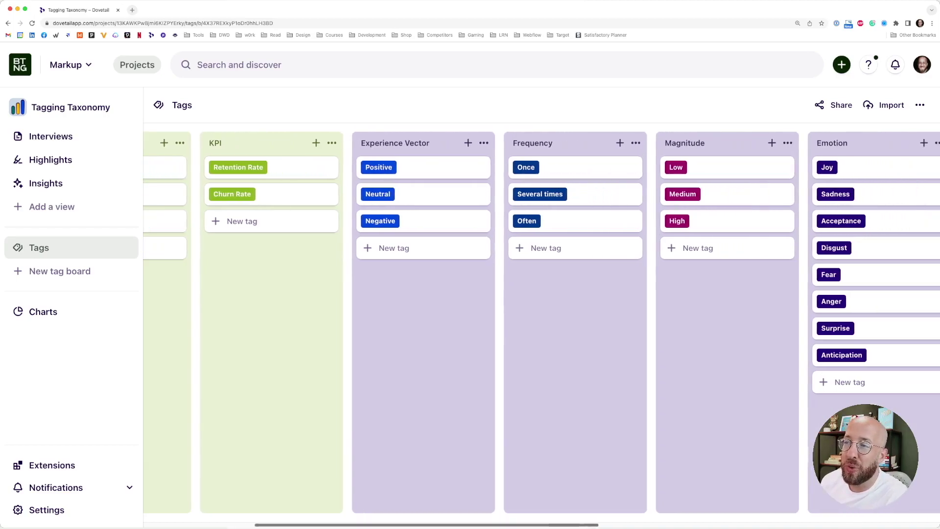
scroll(538, 323, right, 3)
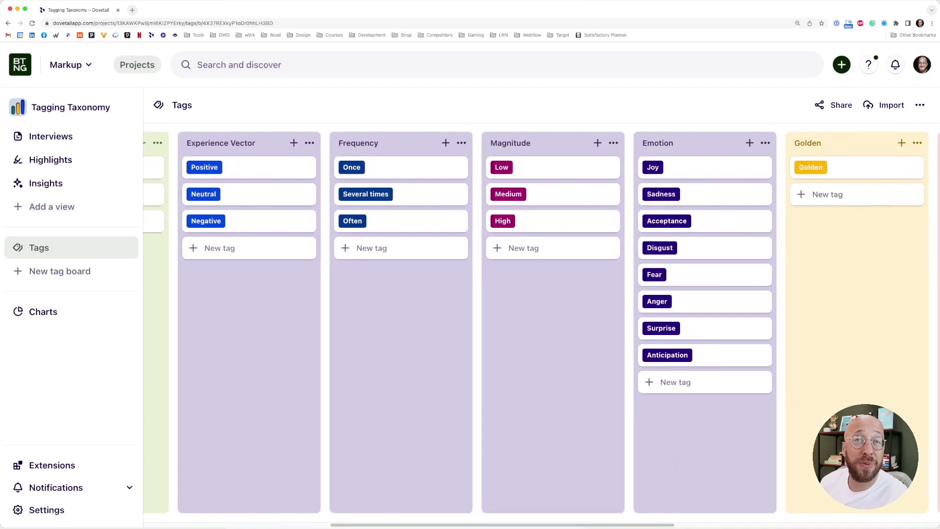
scroll(543, 323, right, 1)
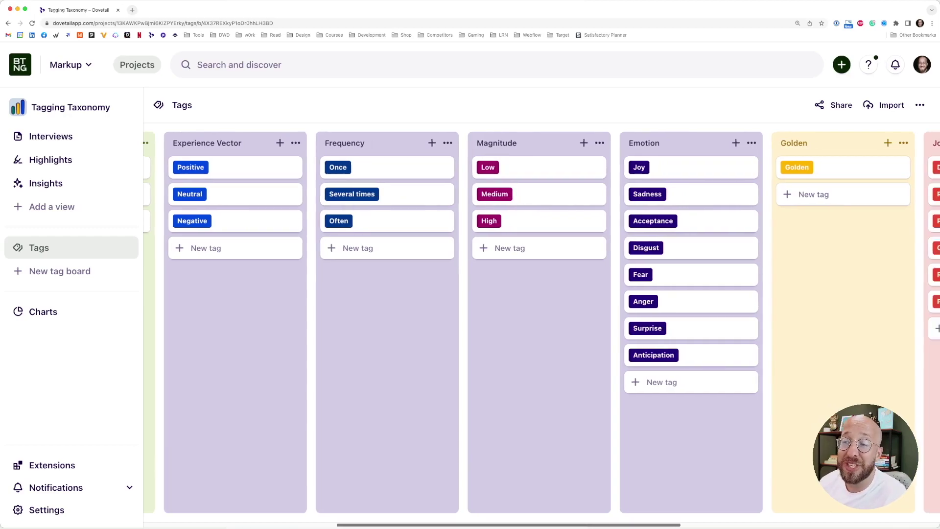
scroll(543, 323, right, 3)
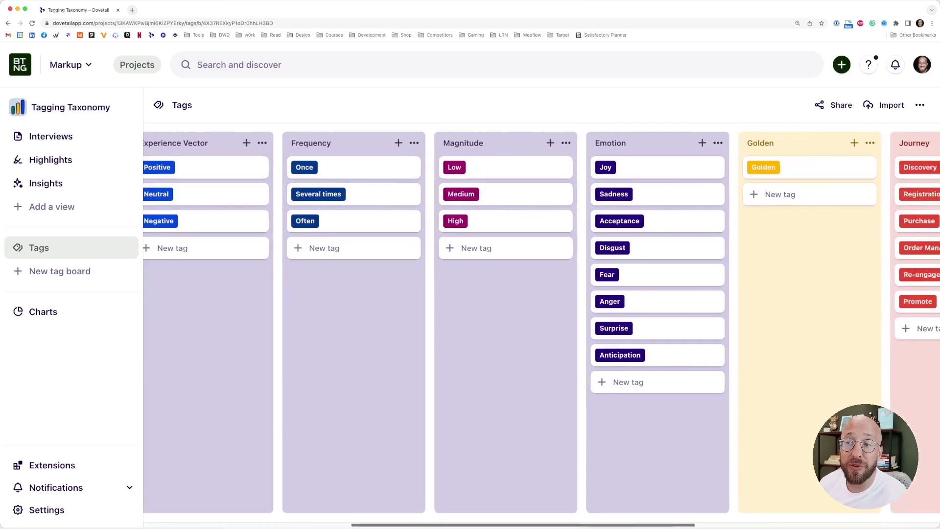
scroll(544, 323, right, 5)
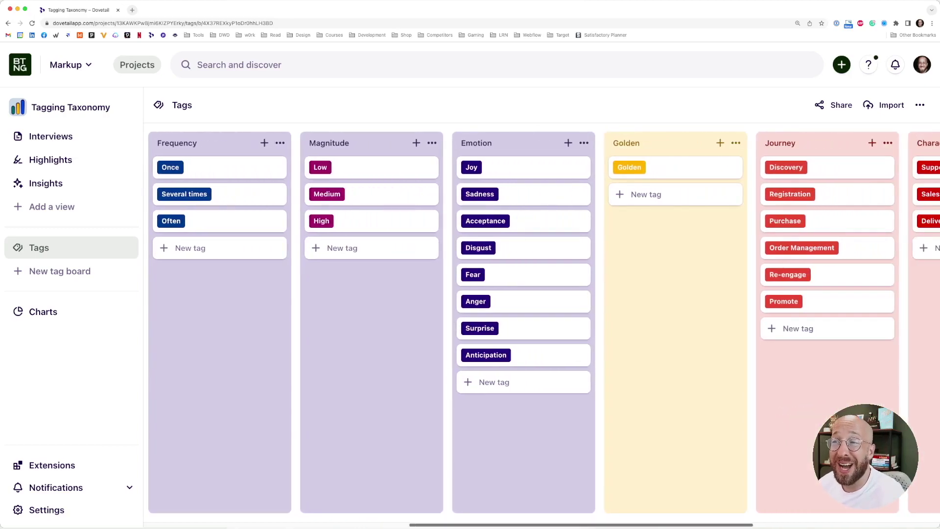
scroll(544, 323, right, 1)
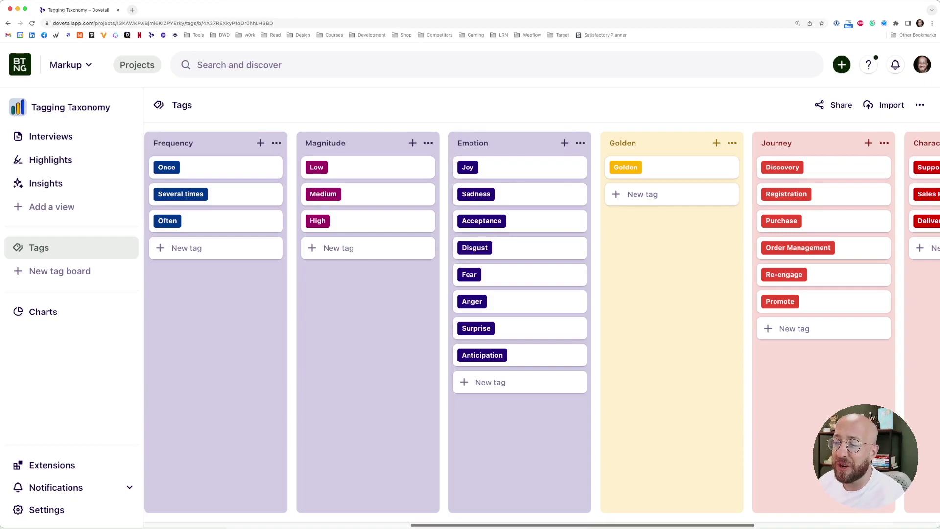
Scroll across the tag board past the Character and Stage groups, back to the Golden group.
scroll(541, 323, right, 5)
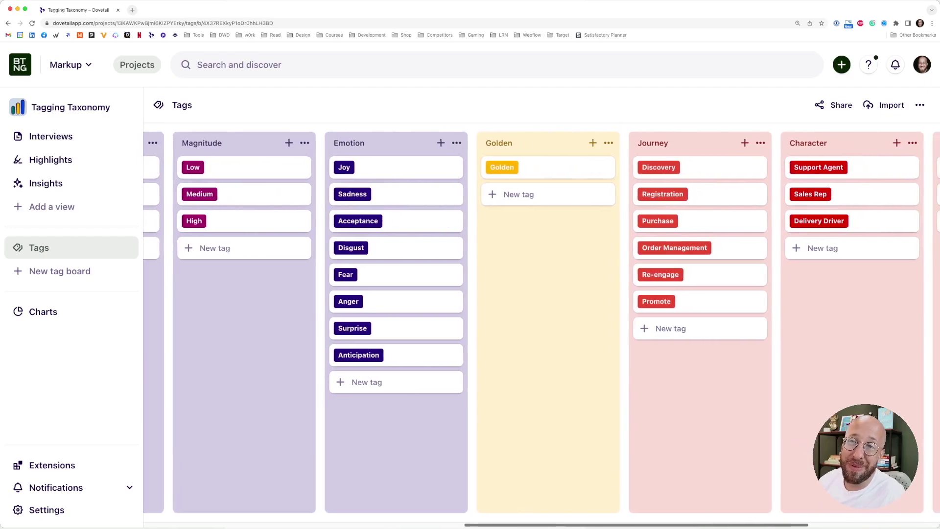
scroll(540, 323, right, 1)
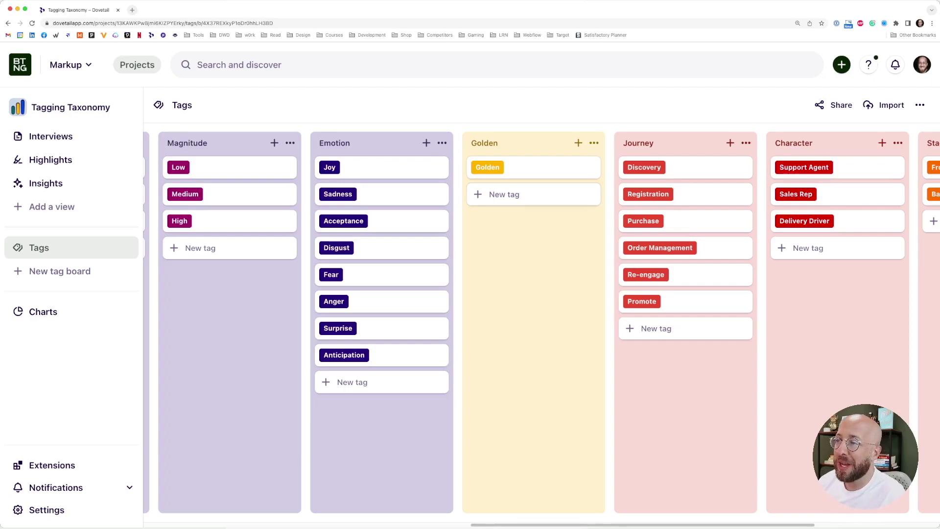
scroll(541, 323, right, 5)
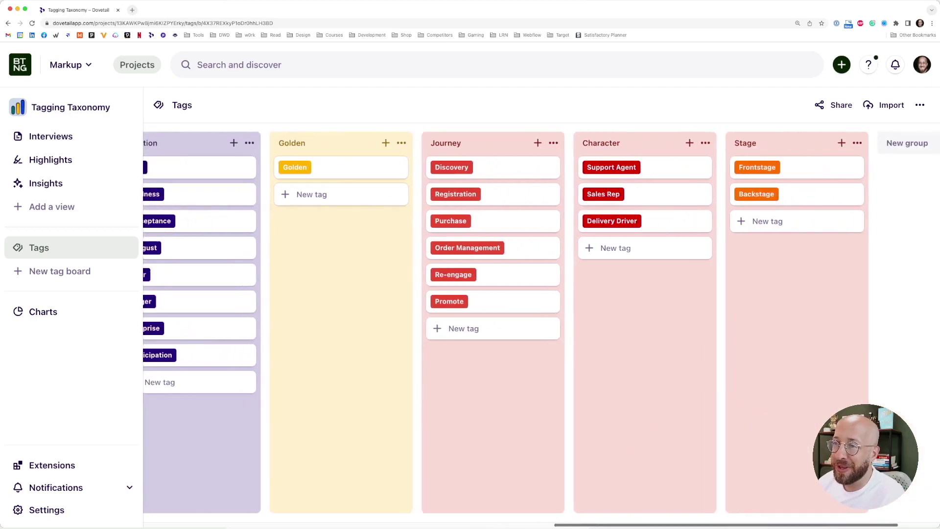
scroll(541, 323, left, 2)
Add a Rotten Egg tag to Golden, colour it black (000000), and begin editing Golden's name.
click(372, 194)
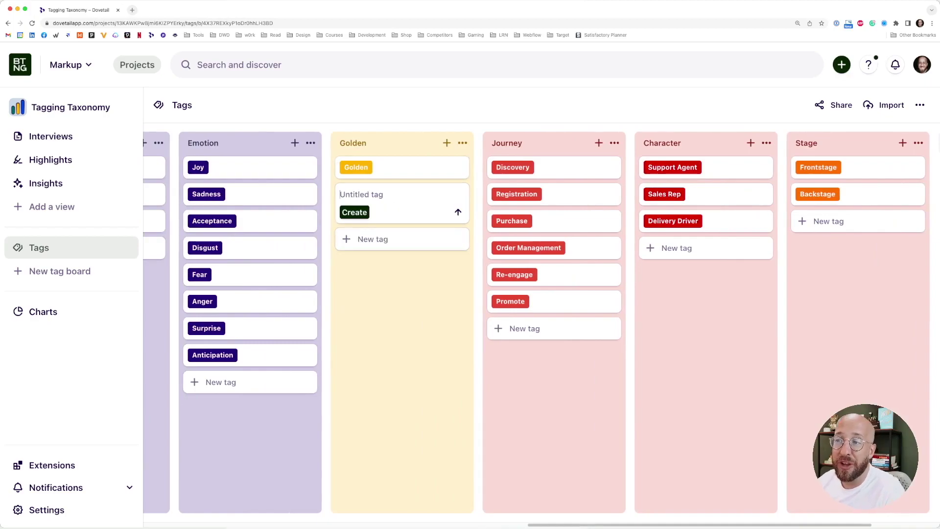
text(Rotte)
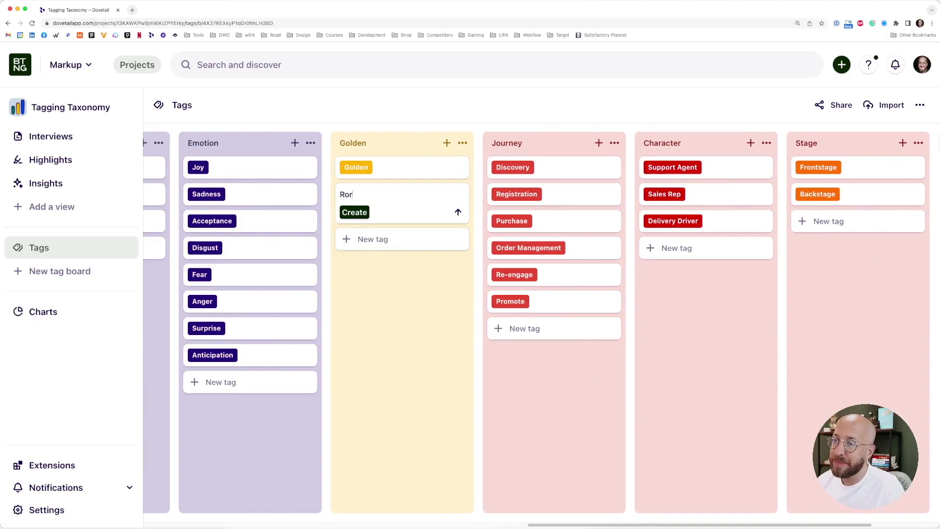
text(n Egg)
key(Return)
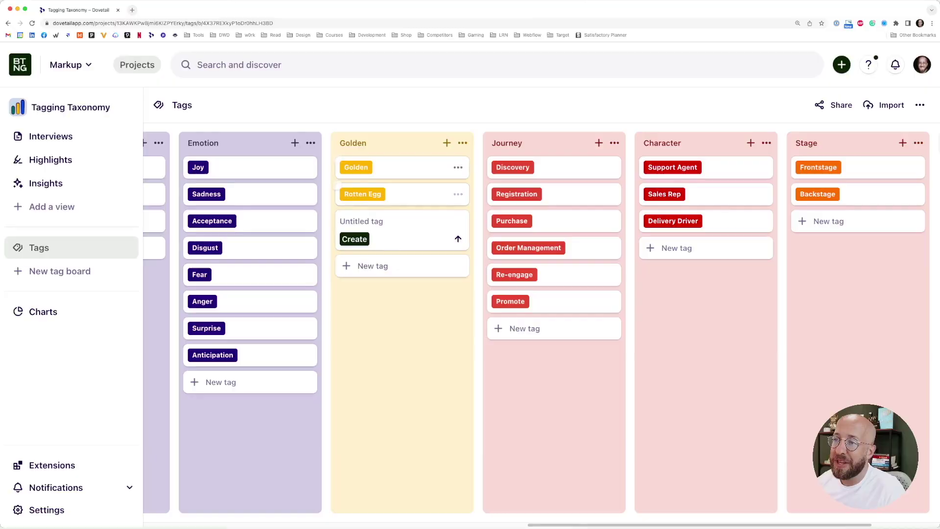
click(457, 194)
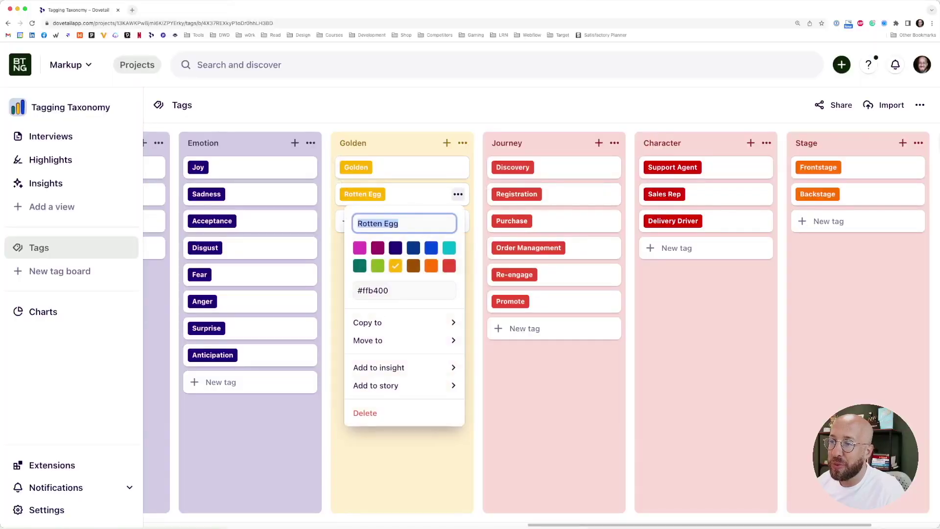
double_click(375, 290)
text(000000)
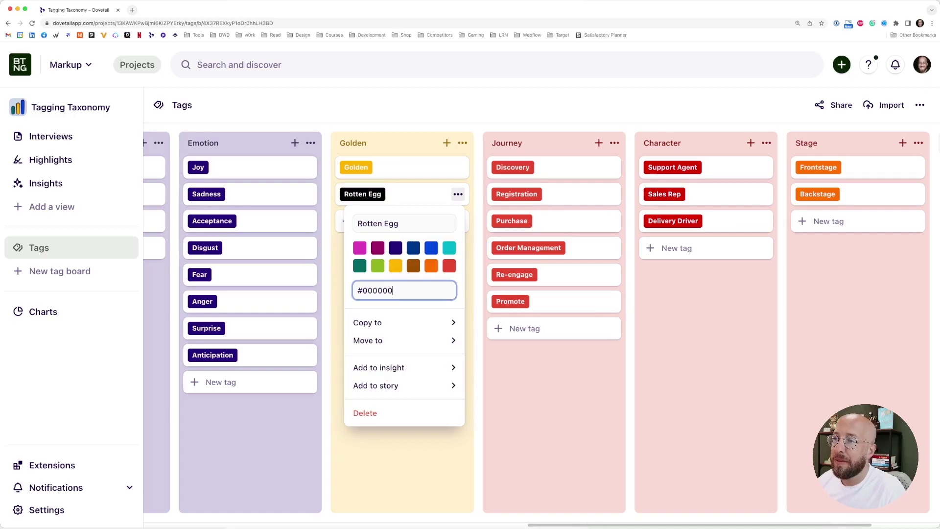
key(Escape)
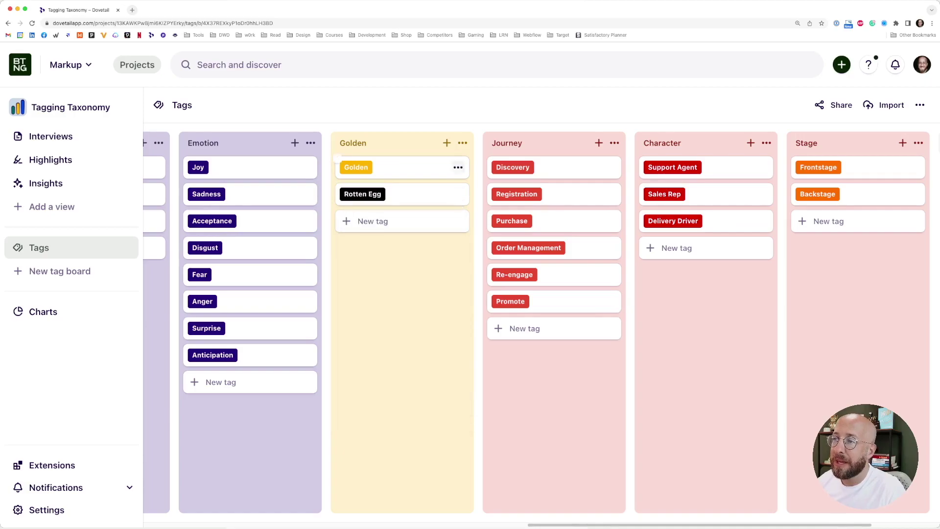
click(458, 167)
key(Right)
Append 'Egg' to the Golden tag so it reads Golden Egg.
text(Egg)
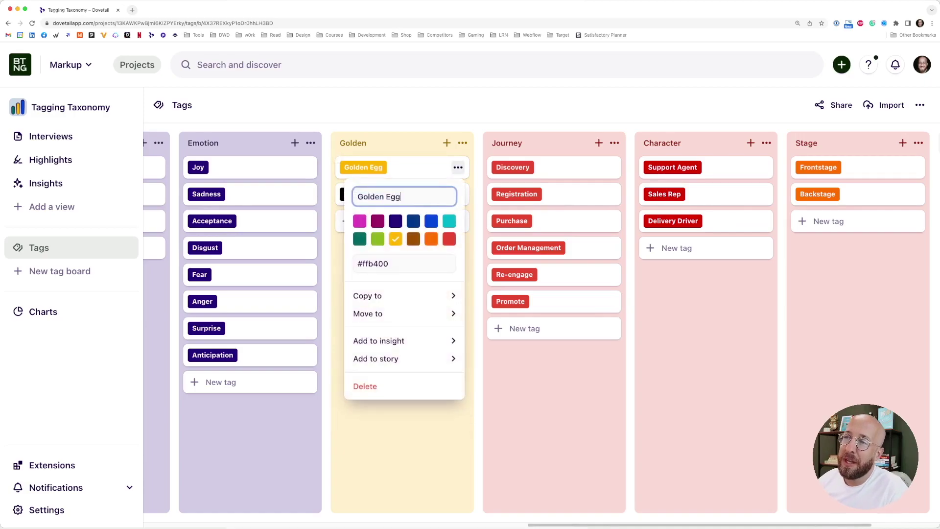
key(Escape)
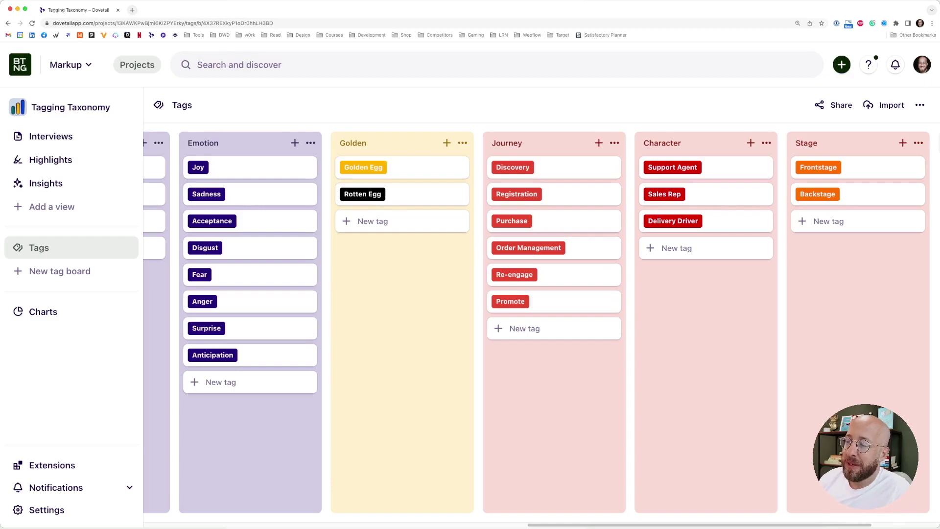
Switch to the academy research project's Charts view of highlight counts per tag.
scroll(540, 323, right, 6)
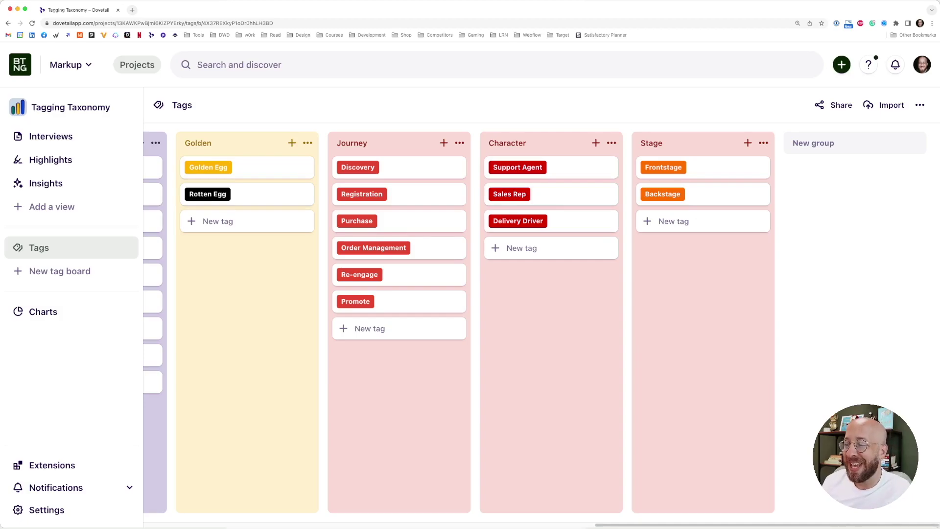
scroll(538, 323, left, 15)
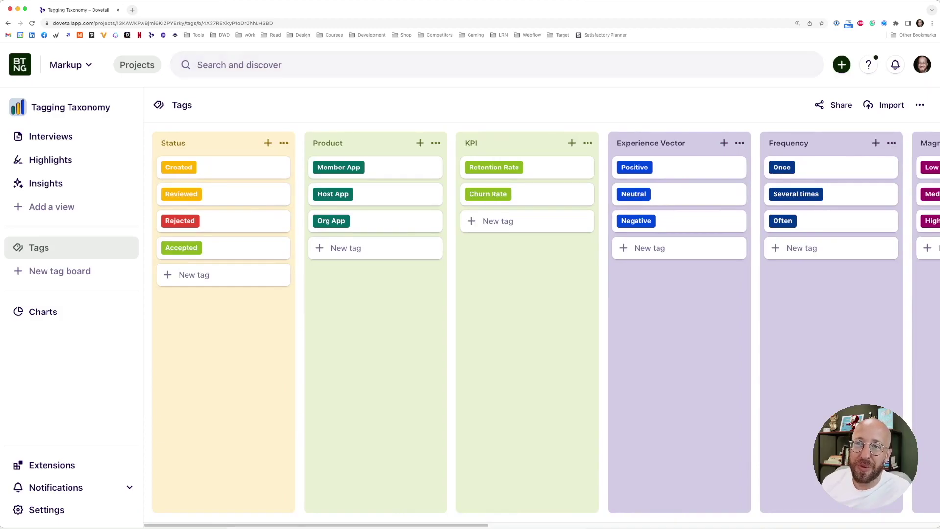
click(66, 64)
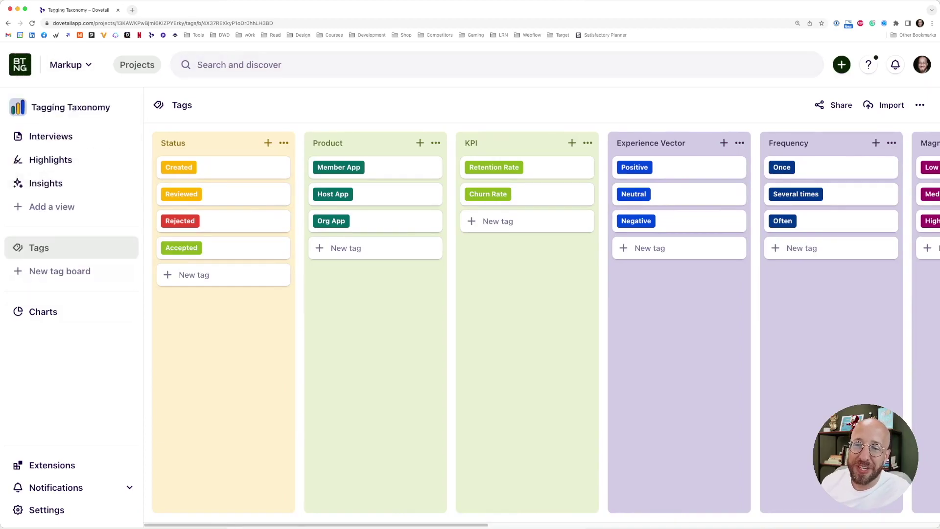
click(43, 312)
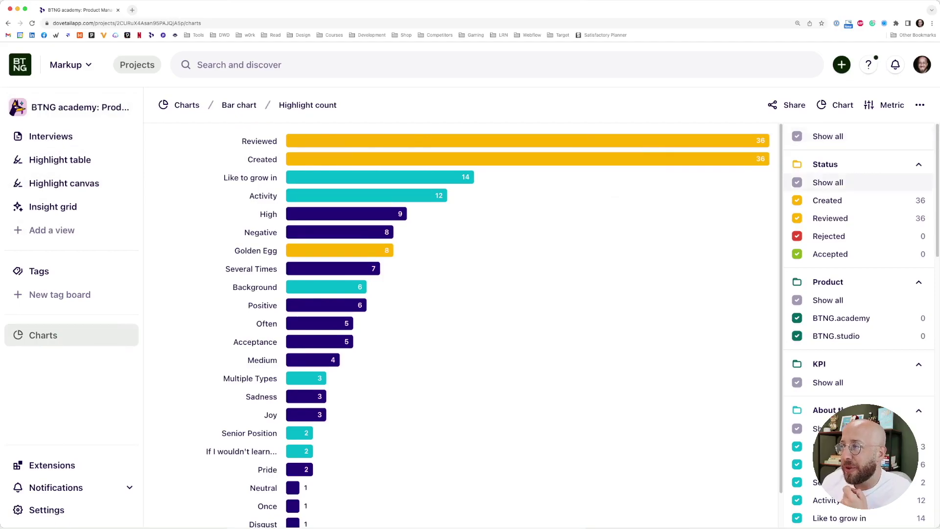
Filter all Status tags, including Created and Reviewed, out of the chart and collapse the Status and KPI groups.
click(827, 182)
click(827, 200)
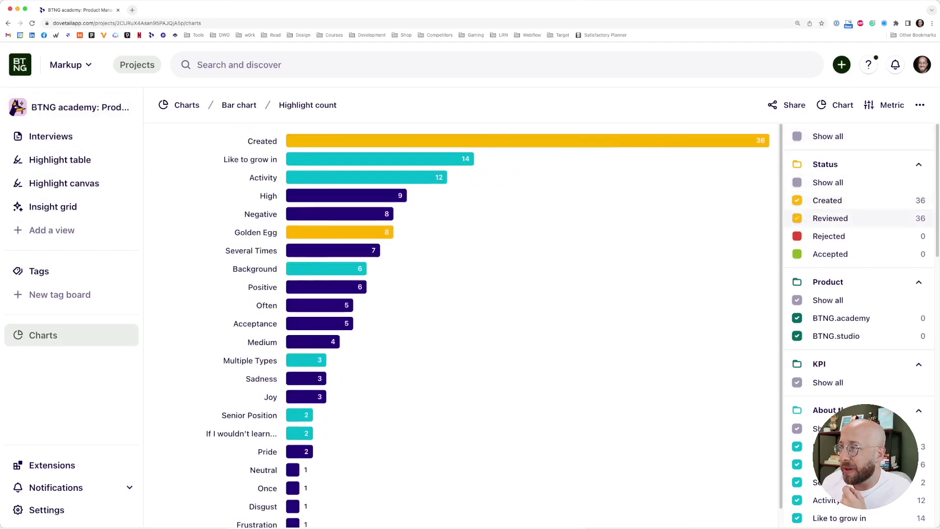
click(827, 200)
click(825, 164)
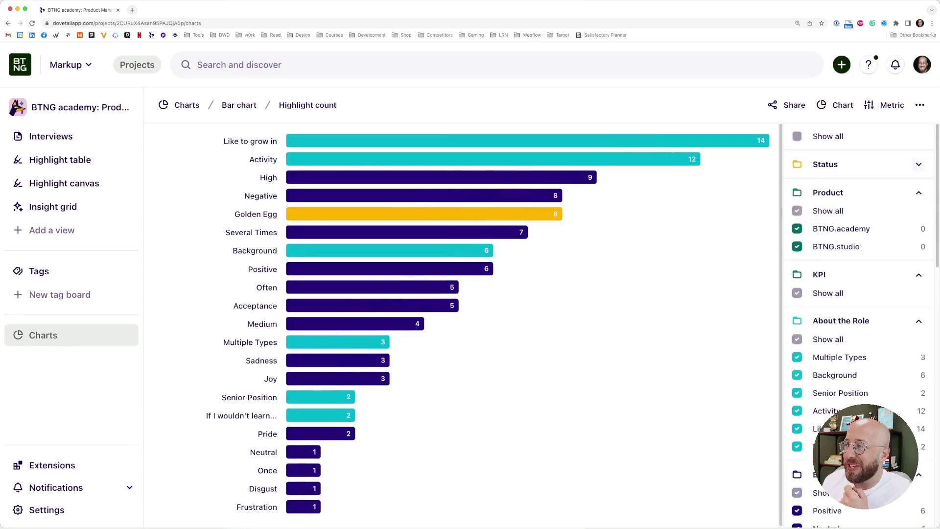
scroll(918, 264, down, 2)
click(919, 253)
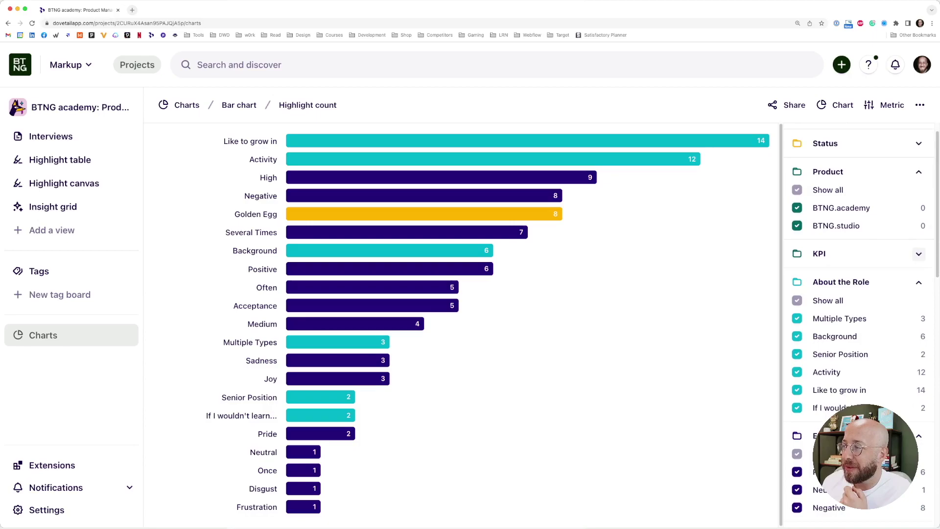
scroll(856, 293, down, 5)
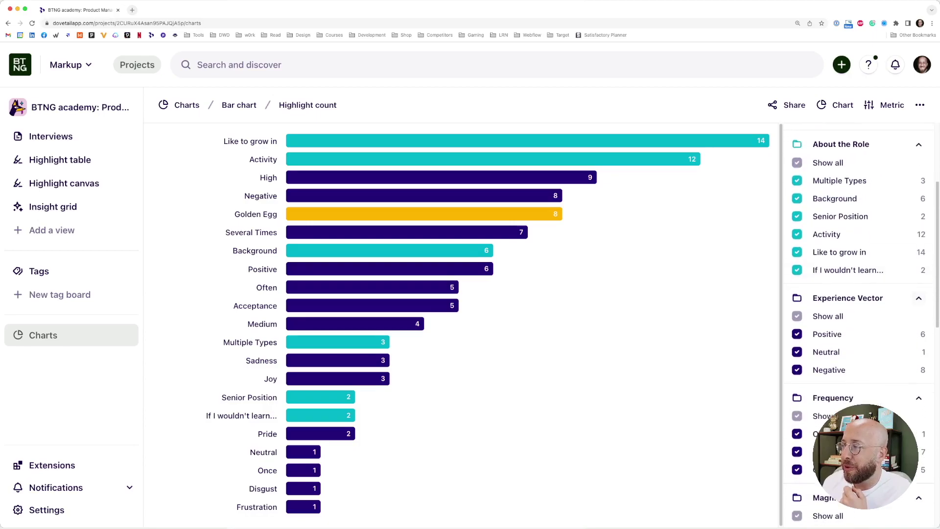
scroll(856, 318, down, 7)
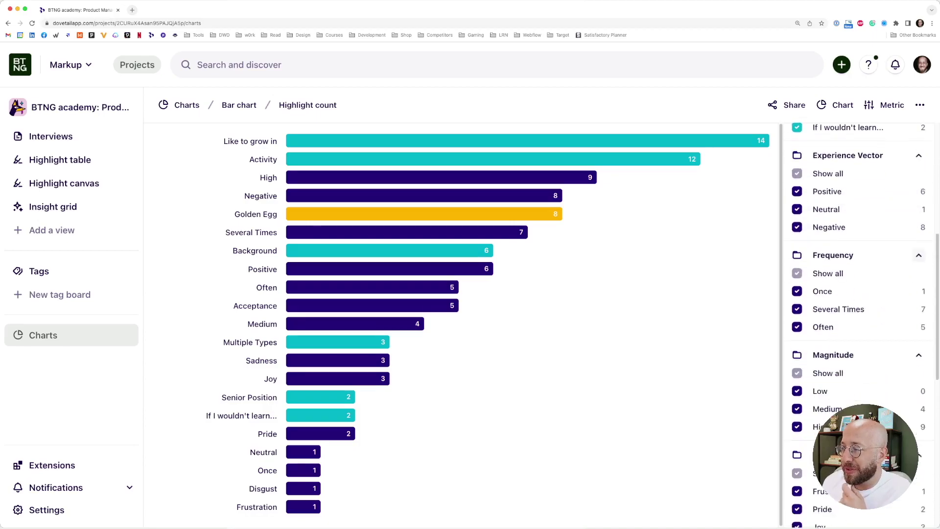
scroll(857, 318, down, 9)
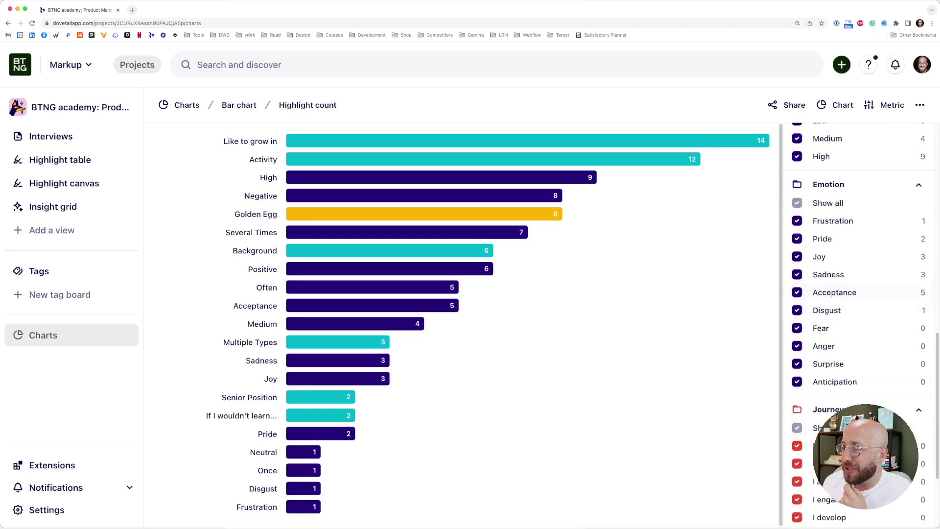
scroll(857, 318, up, 20)
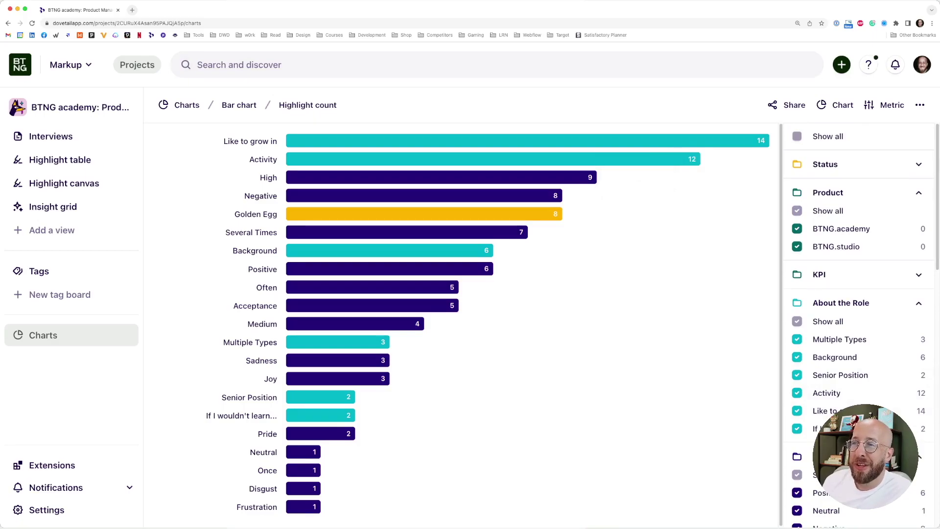
click(355, 159)
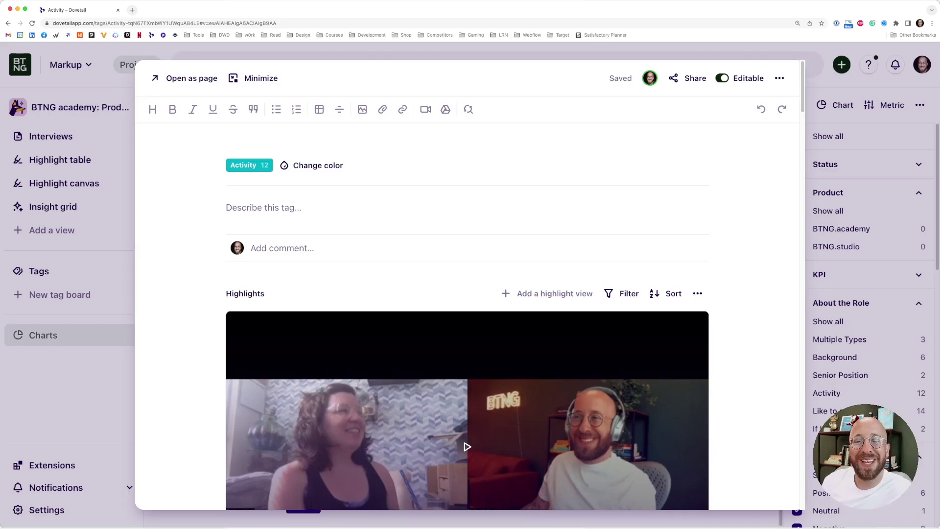
key(Escape)
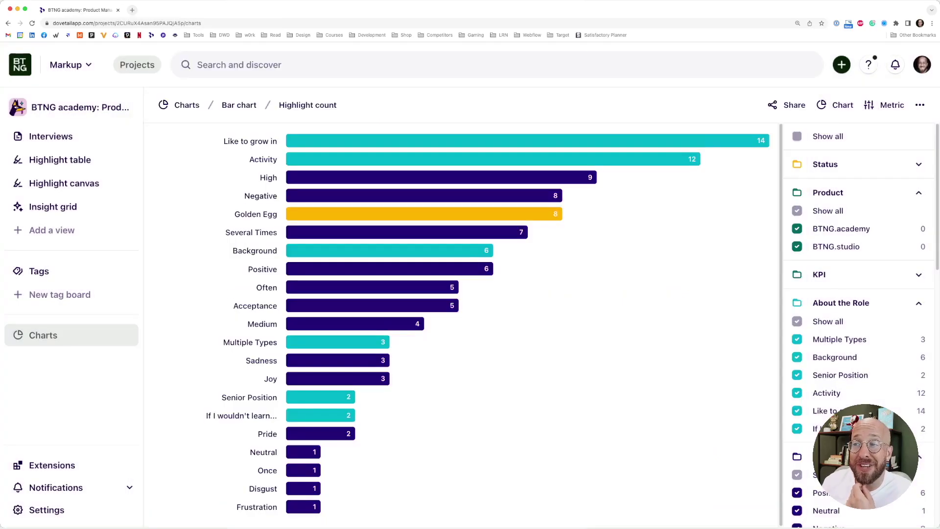
Change the highlight-count chart type to Pie chart, then to Treemap.
click(837, 105)
click(822, 165)
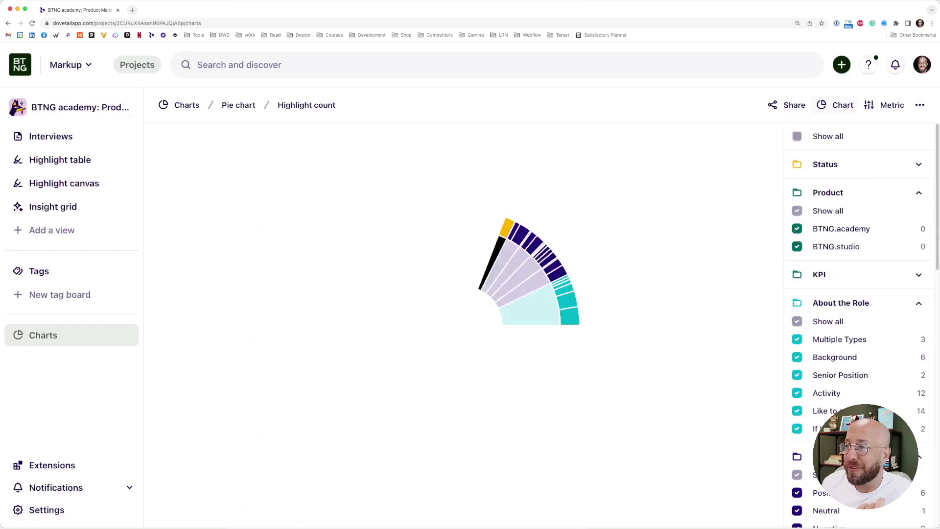
click(837, 105)
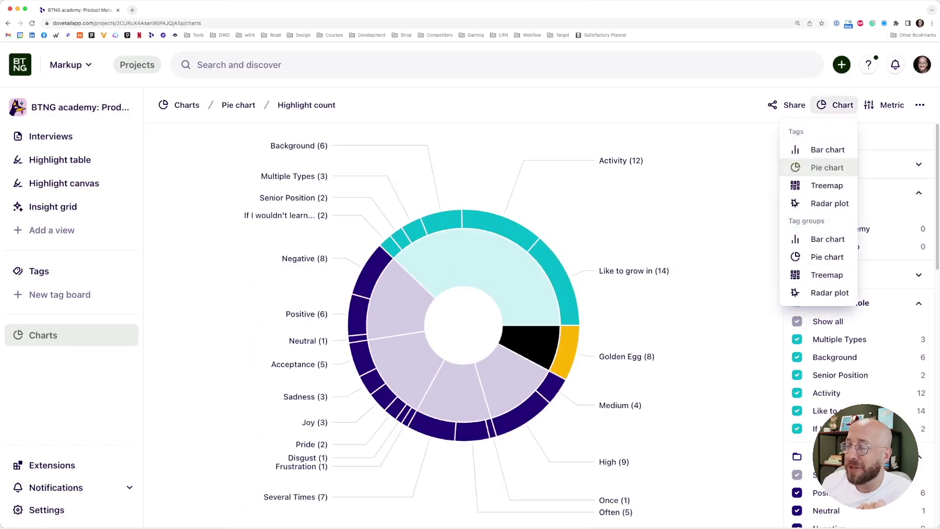
click(826, 185)
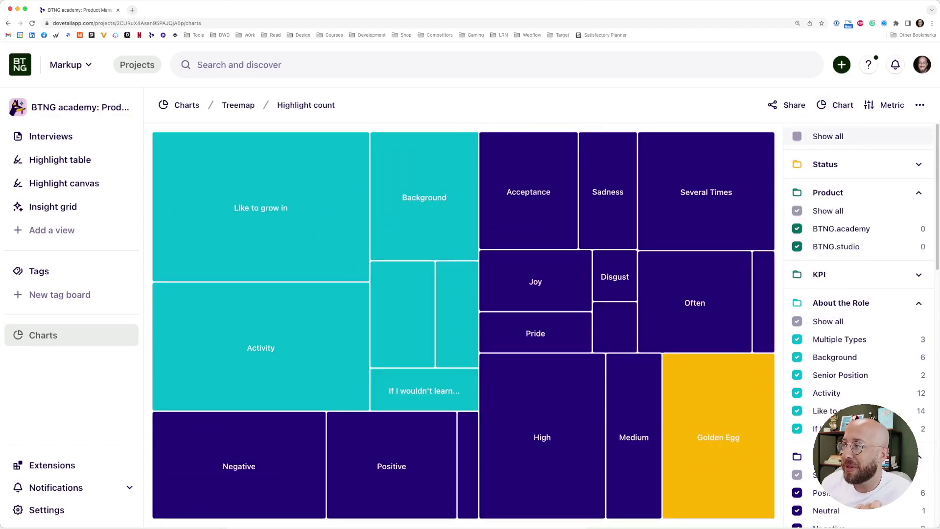